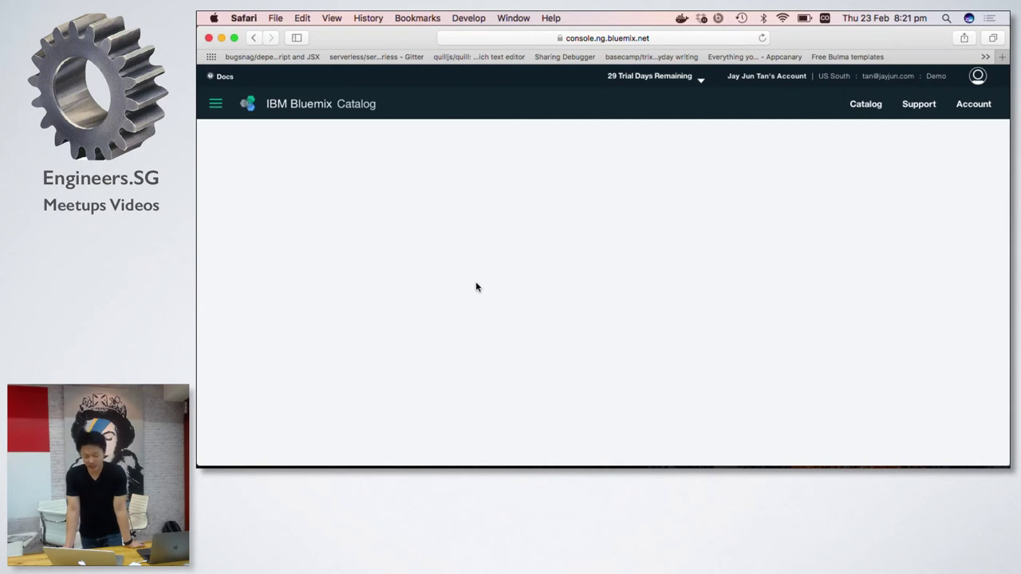
Name the new Swift runtime Cloud Foundry app Latinizr.
{"action": "left_click", "coordinate": [539, 251]}
{"action": "type", "text": "Lt"}
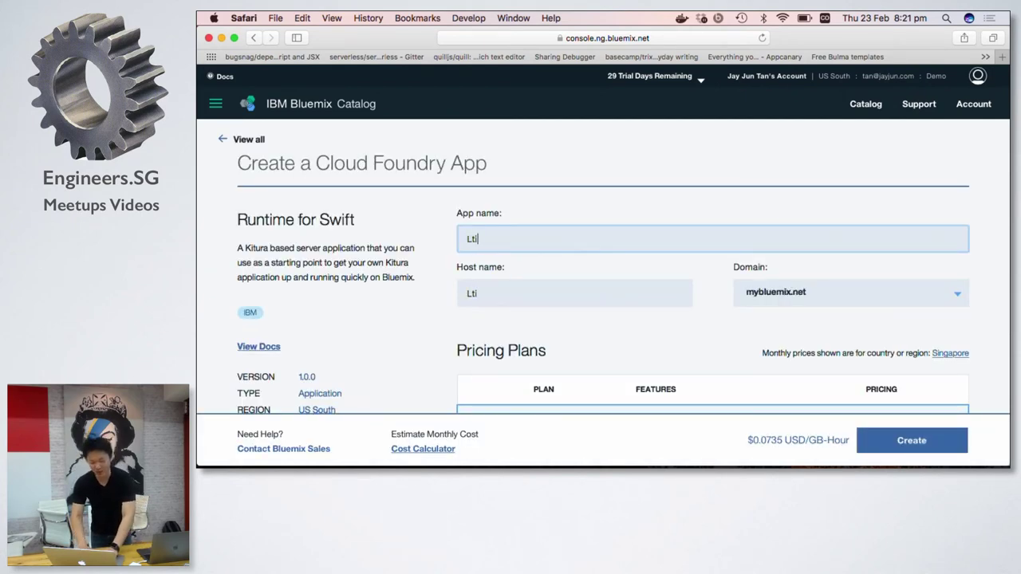
{"action": "key", "text": "BackSpace"}
{"action": "type", "text": "atinizr"}
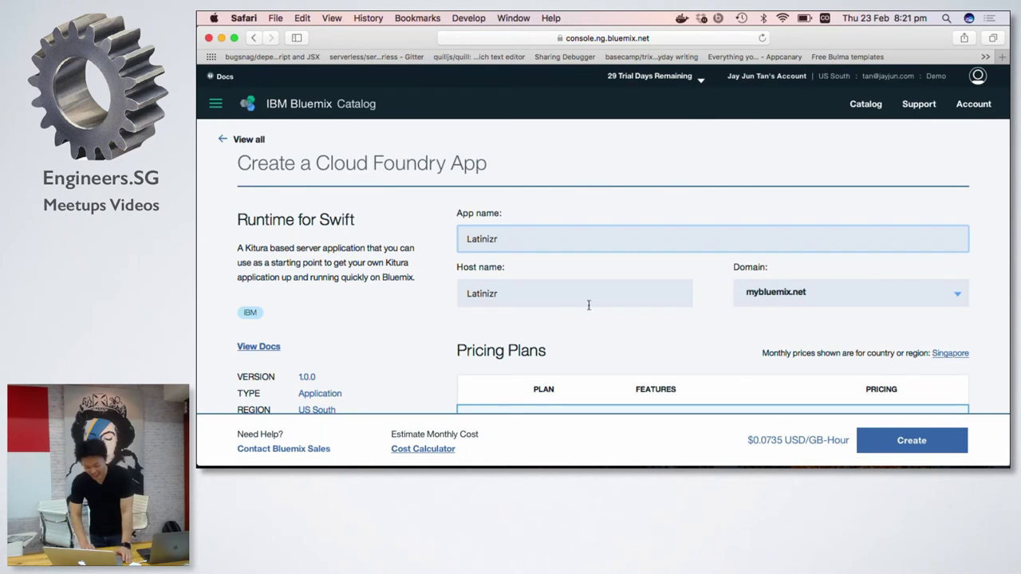
Change the host name to lowercase latinizr and create the app with the Default pricing plan.
{"action": "left_click", "coordinate": [472, 296]}
{"action": "key", "text": "BackSpace"}
{"action": "type", "text": "l"}
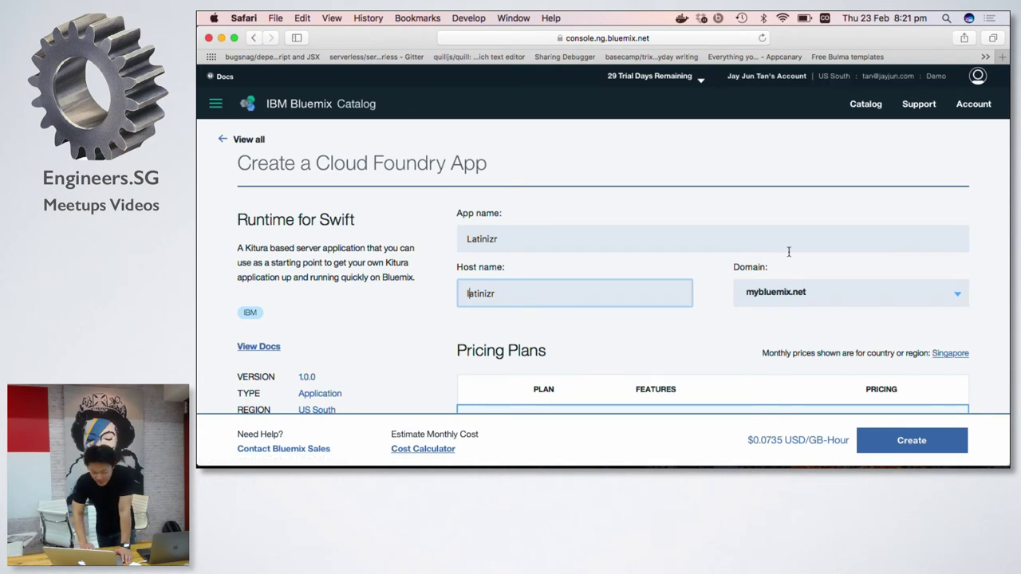
{"action": "scroll", "coordinate": [789, 251], "scroll_direction": "down", "scroll_amount": 3}
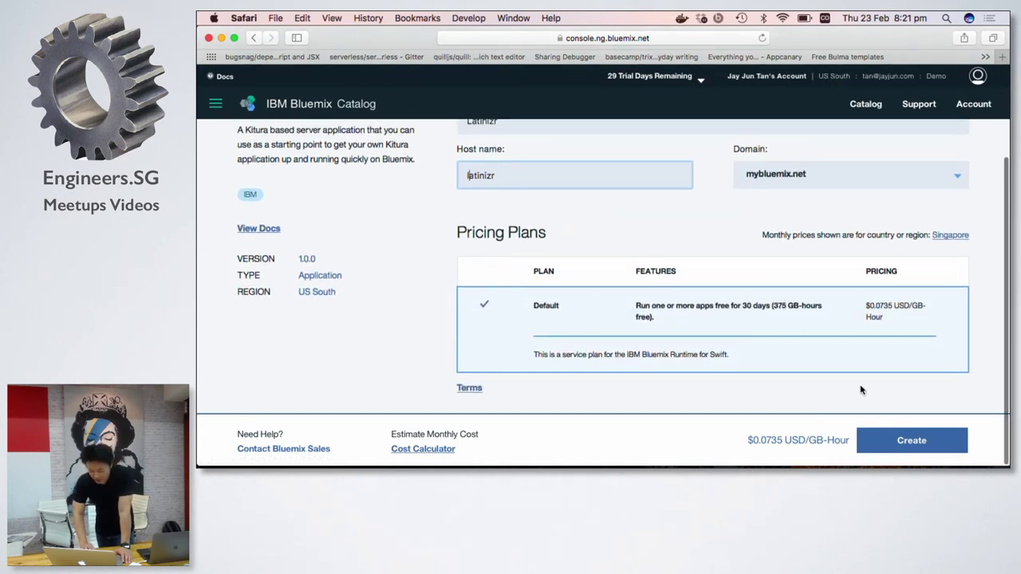
{"action": "left_click", "coordinate": [898, 441]}
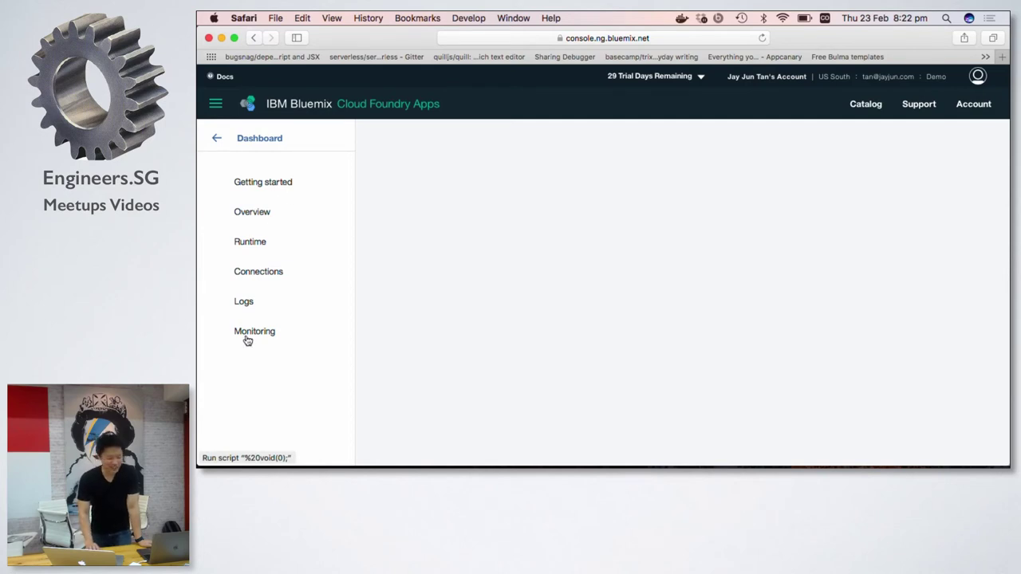
Check the Latinizr app's staging logs, and review its overview of runtime, connections and cost.
{"action": "left_click", "coordinate": [248, 303]}
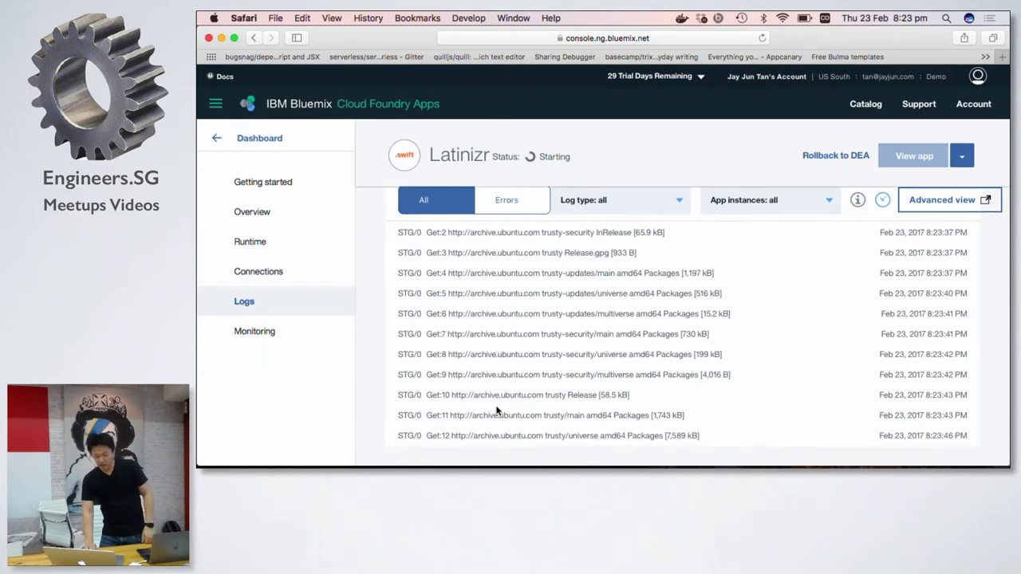
{"action": "scroll", "coordinate": [620, 301], "scroll_direction": "up", "scroll_amount": 5}
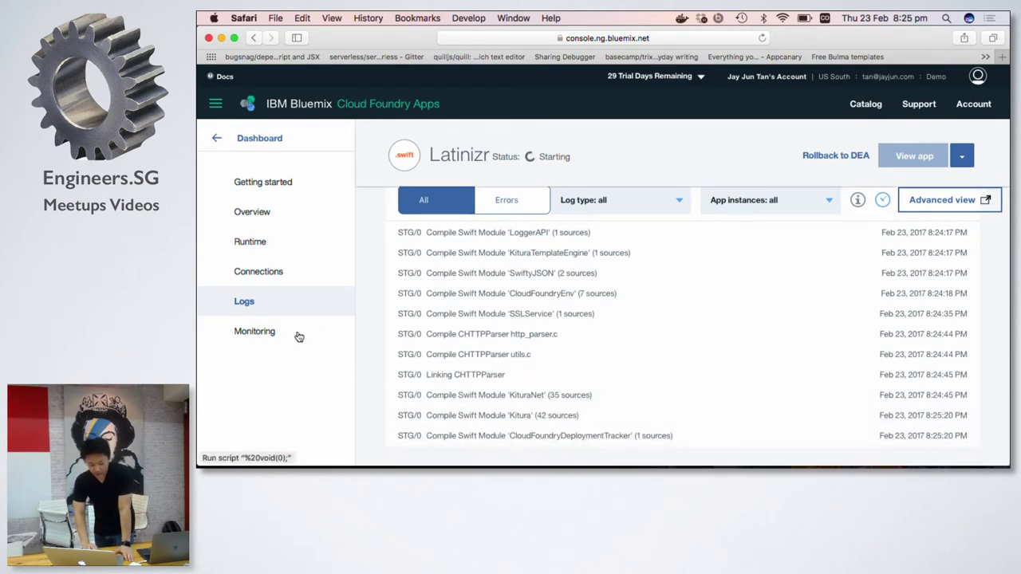
{"action": "left_click", "coordinate": [278, 214]}
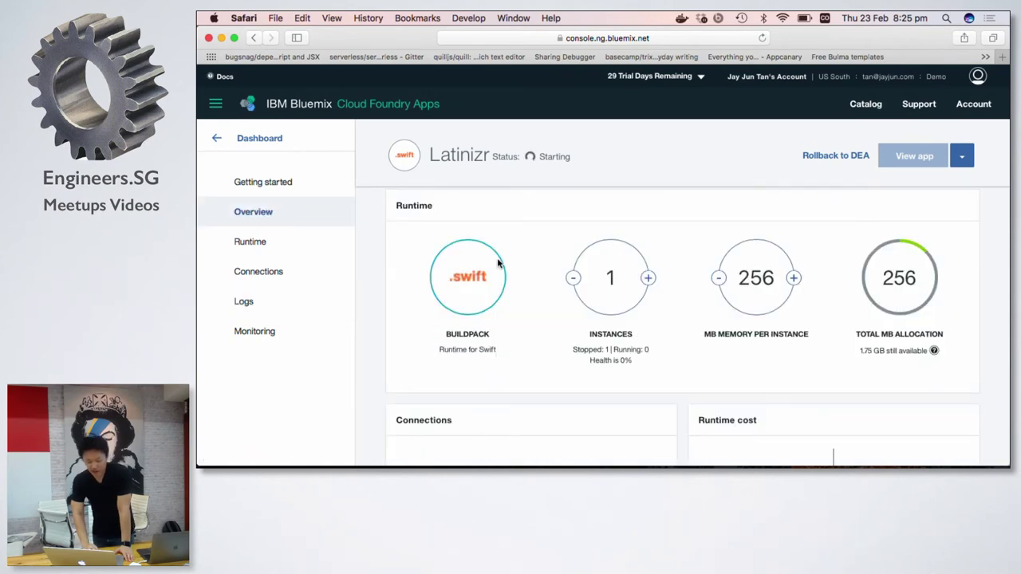
{"action": "scroll", "coordinate": [492, 263], "scroll_direction": "down", "scroll_amount": 5}
{"action": "scroll", "coordinate": [492, 263], "scroll_direction": "up", "scroll_amount": 5}
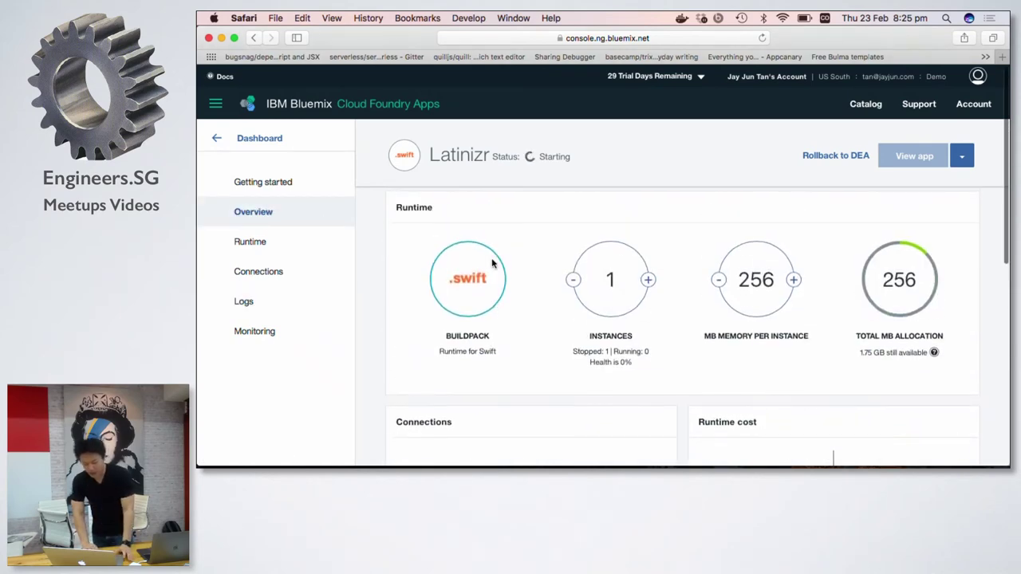
{"action": "scroll", "coordinate": [493, 263], "scroll_direction": "down", "scroll_amount": 5}
{"action": "scroll", "coordinate": [702, 275], "scroll_direction": "up", "scroll_amount": 3}
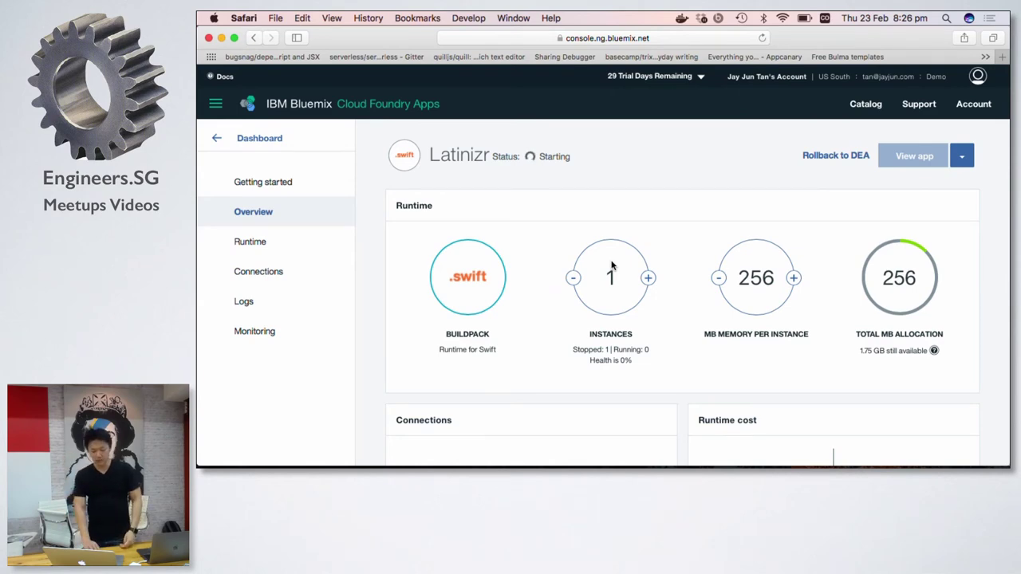
Examine the Latinizr app's runtime settings: instances, environment variables and SSH.
{"action": "left_click", "coordinate": [284, 241]}
{"action": "scroll", "coordinate": [471, 311], "scroll_direction": "down", "scroll_amount": 3}
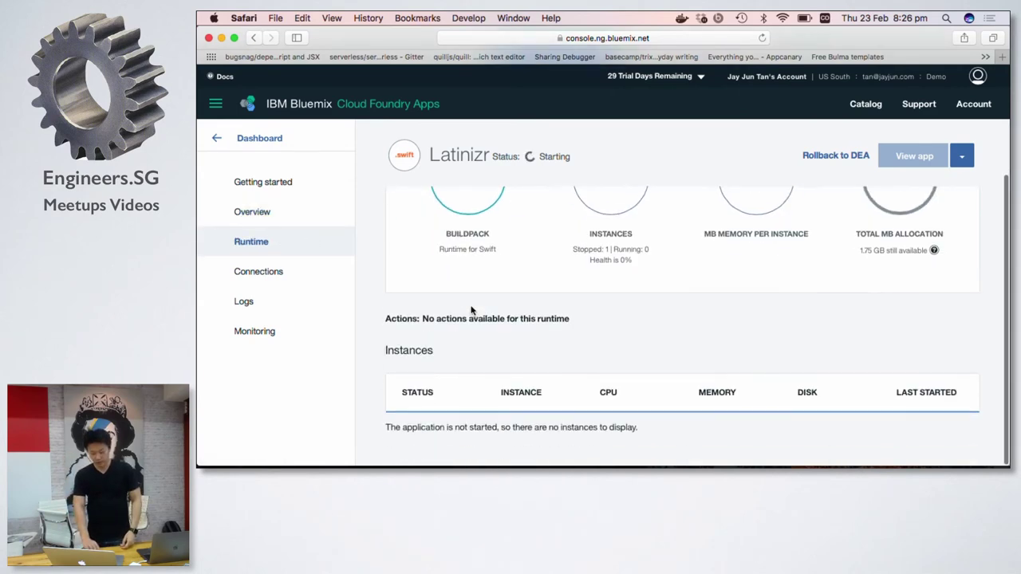
{"action": "scroll", "coordinate": [472, 310], "scroll_direction": "up", "scroll_amount": 3}
{"action": "left_click", "coordinate": [678, 209]}
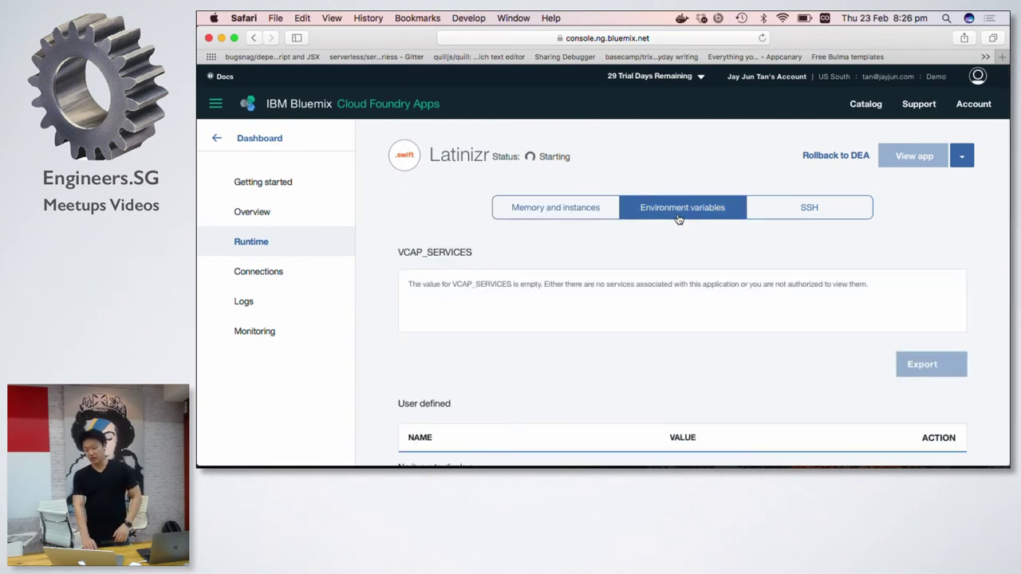
{"action": "scroll", "coordinate": [678, 219], "scroll_direction": "down", "scroll_amount": 3}
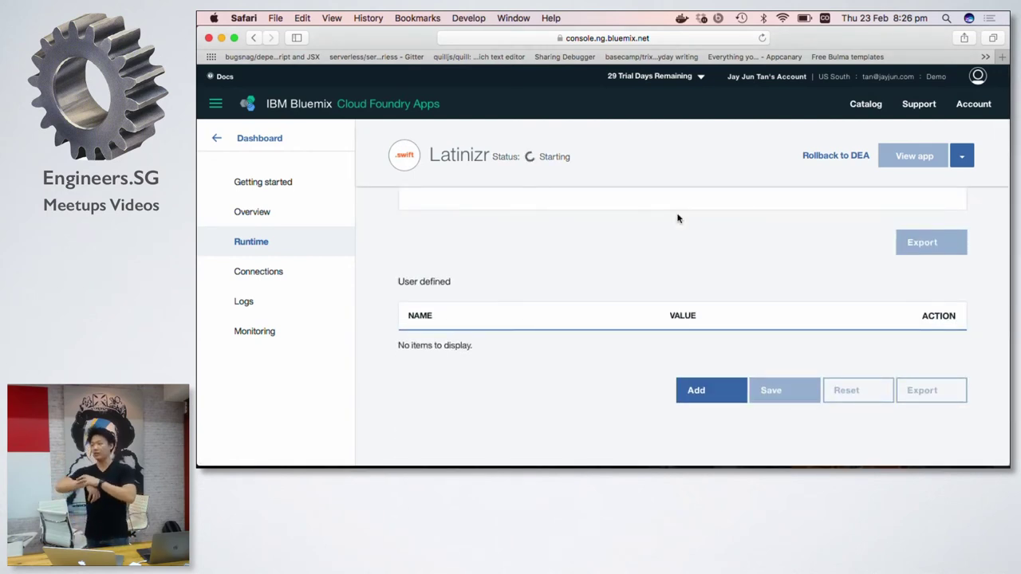
{"action": "scroll", "coordinate": [677, 219], "scroll_direction": "up", "scroll_amount": 3}
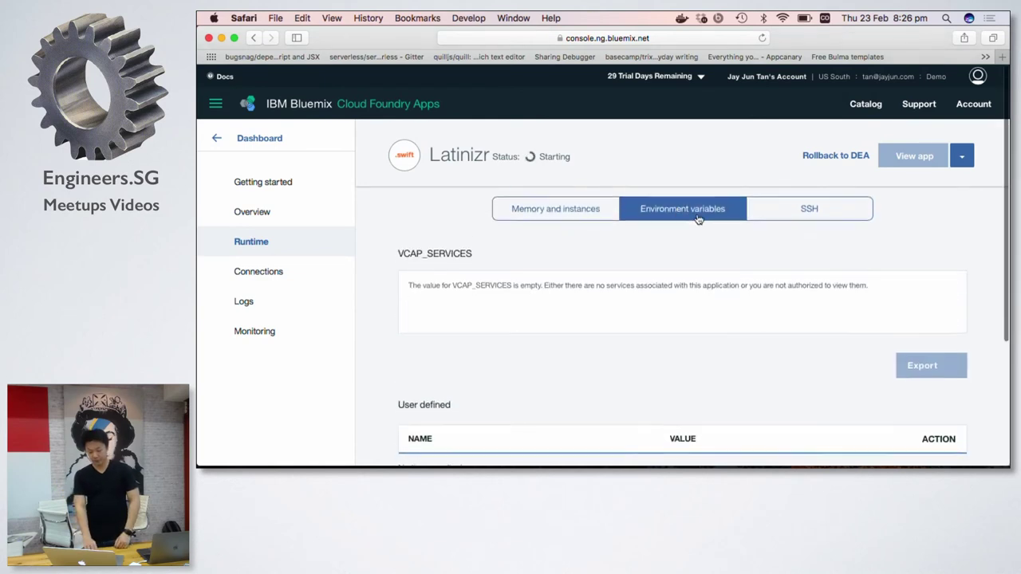
{"action": "left_click", "coordinate": [772, 217]}
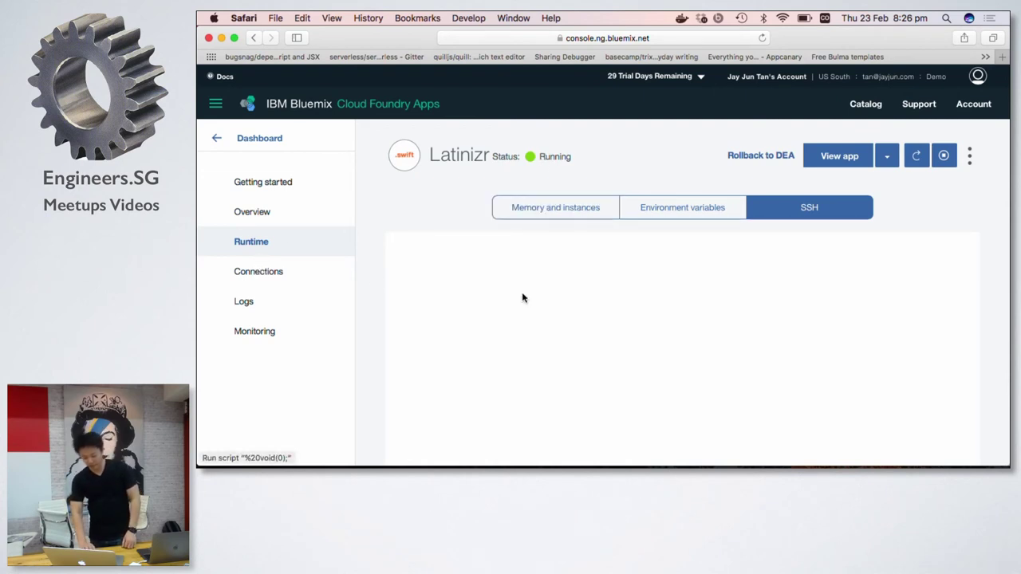
Switch to IBM Cloud Tools for Swift and add the existing Latinizr cloud runtime to the Latinizr project.
{"action": "left_click", "coordinate": [416, 441]}
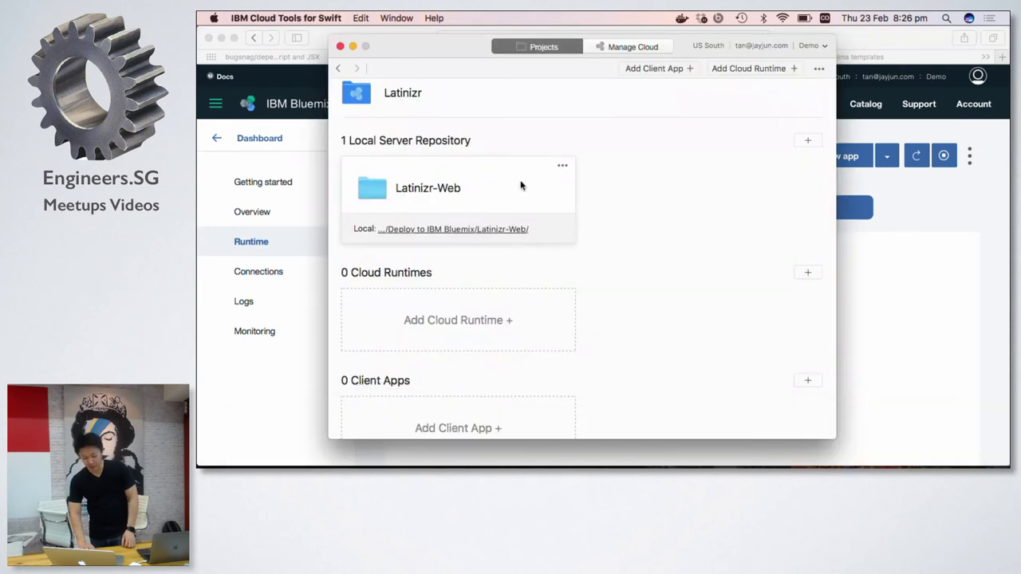
{"action": "left_click", "coordinate": [528, 320]}
{"action": "left_click", "coordinate": [552, 321]}
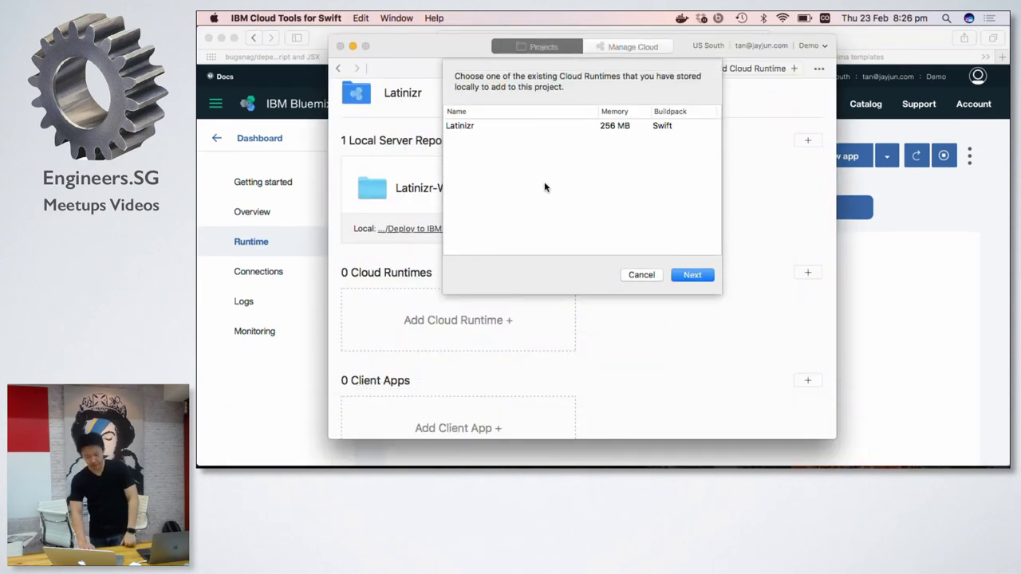
{"action": "left_click", "coordinate": [487, 126]}
{"action": "left_click", "coordinate": [693, 277]}
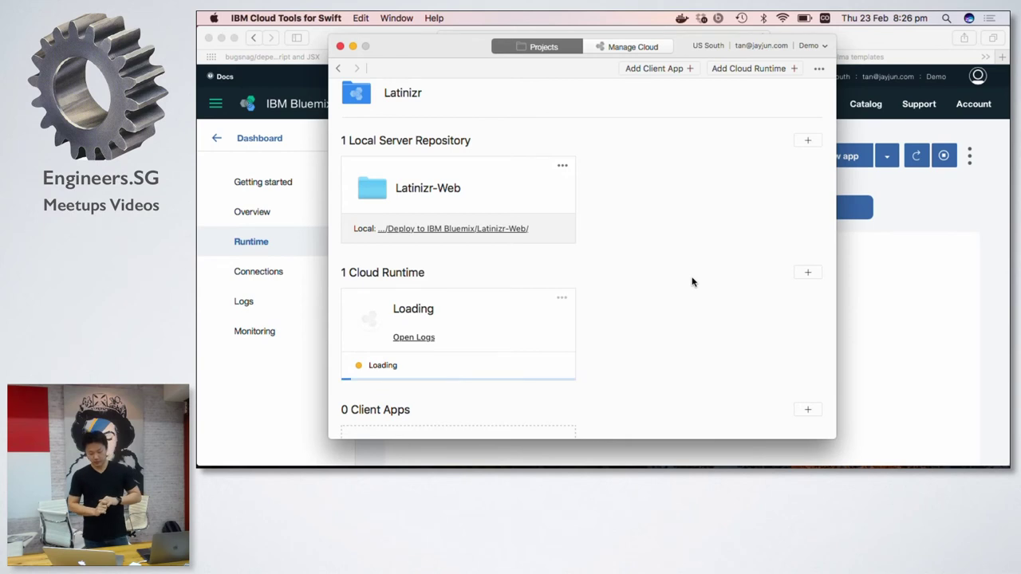
View and close the Latinizr cloud runtime's logs, and open its live site latinizr.mybluemix.net.
{"action": "left_click_drag", "start_coordinate": [442, 51], "coordinate": [471, 49]}
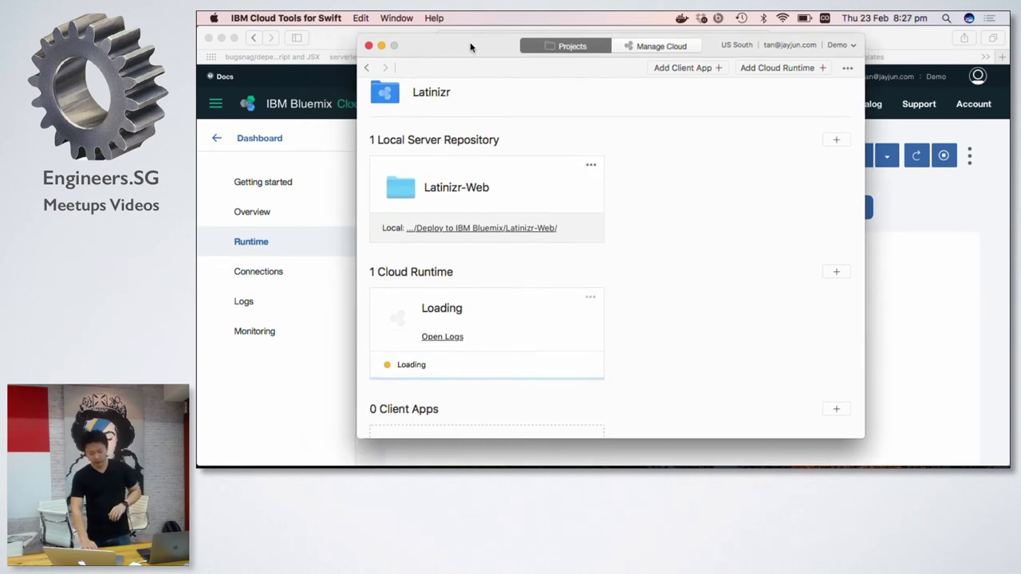
{"action": "left_click", "coordinate": [444, 336]}
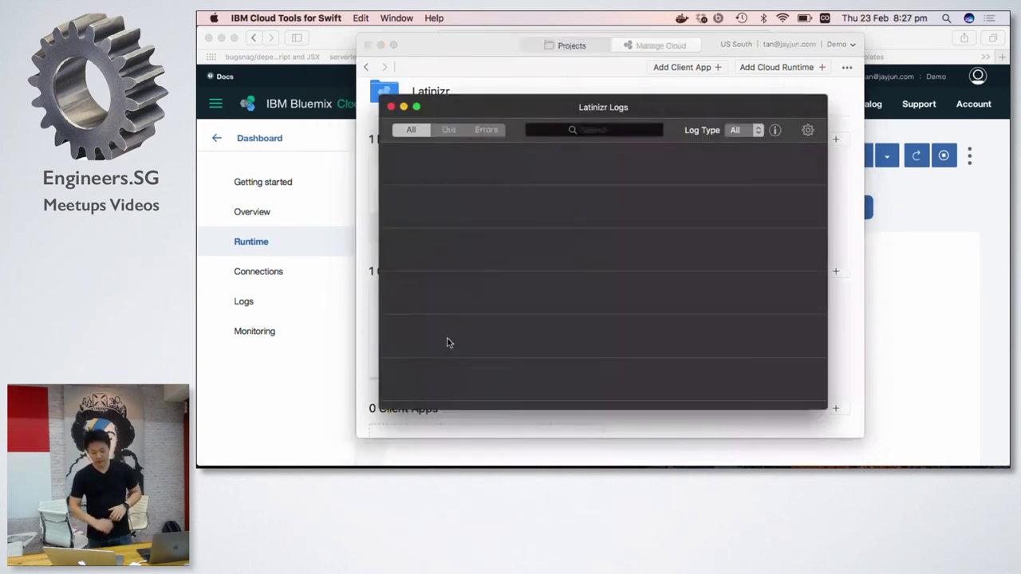
{"action": "left_click_drag", "start_coordinate": [647, 107], "coordinate": [698, 81]}
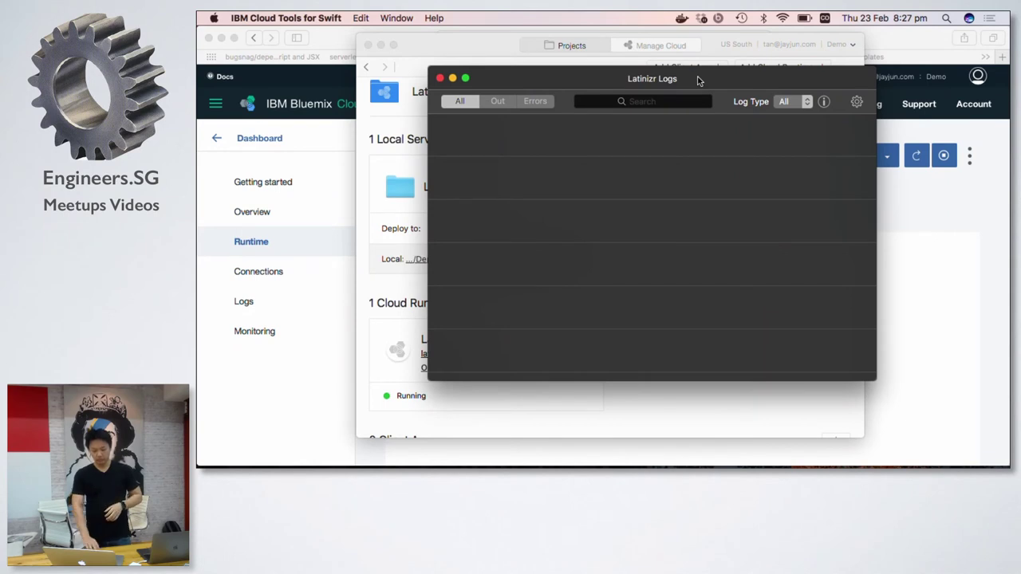
{"action": "mouse_move", "coordinate": [698, 80]}
{"action": "left_mouse_down"}
{"action": "mouse_move", "coordinate": [846, 85]}
{"action": "mouse_move", "coordinate": [705, 98]}
{"action": "left_mouse_up"}
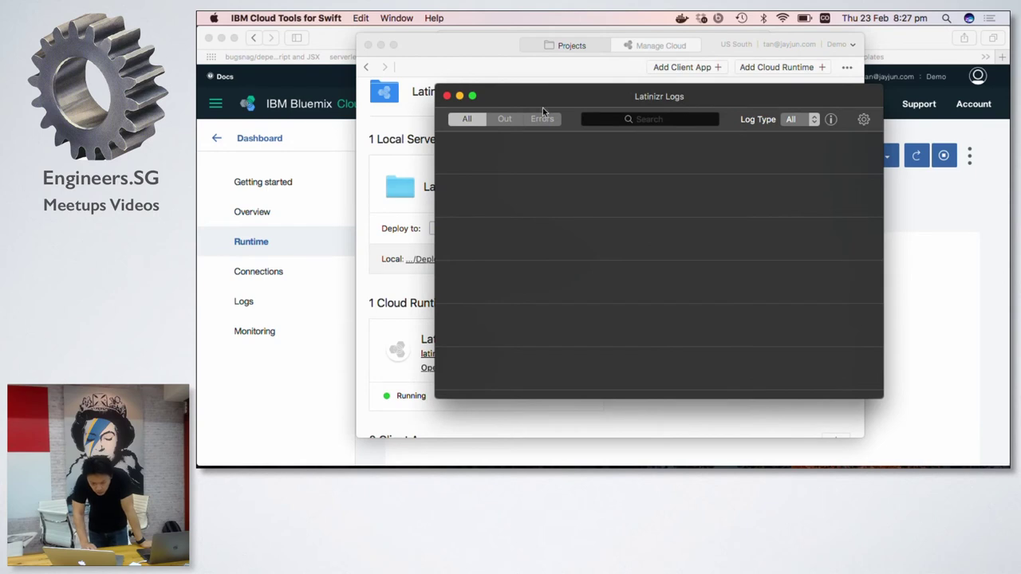
{"action": "left_click", "coordinate": [447, 95]}
{"action": "mouse_move", "coordinate": [468, 397]}
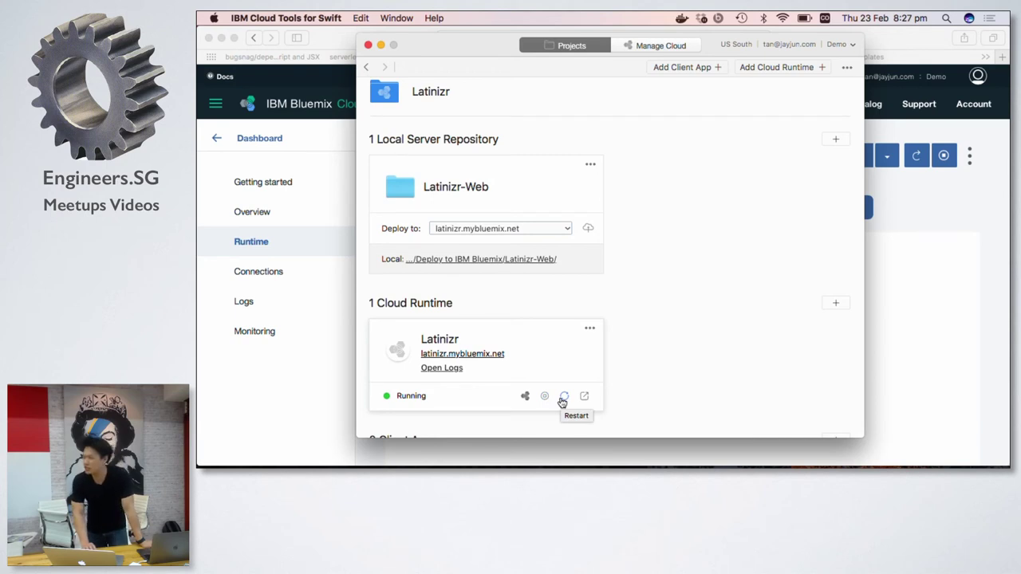
{"action": "left_click", "coordinate": [462, 354]}
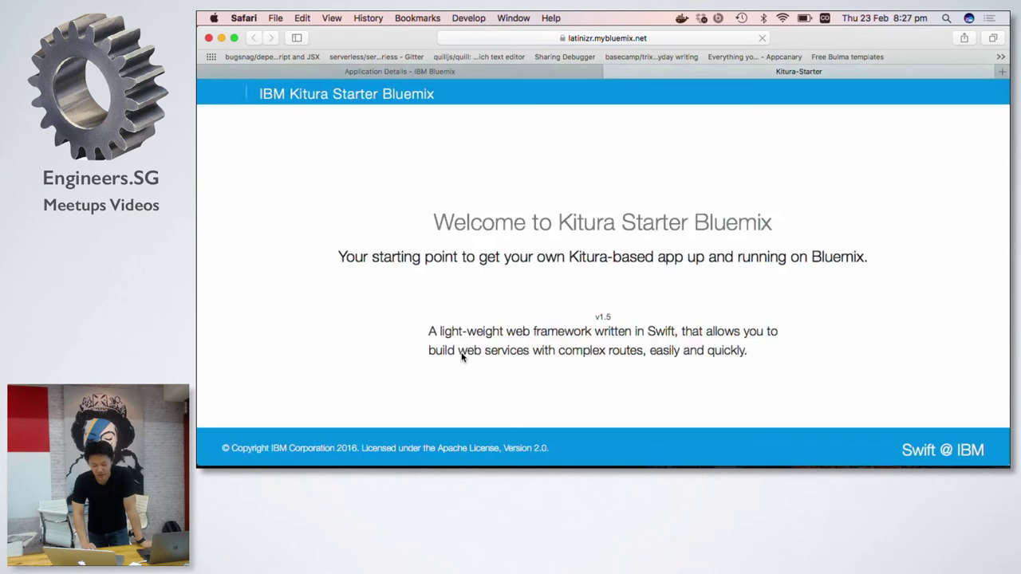
Switch back to IBM Cloud Tools for Swift and deploy the Latinizr-Web repository to latinizr.mybluemix.net.
{"action": "mouse_move", "coordinate": [457, 448]}
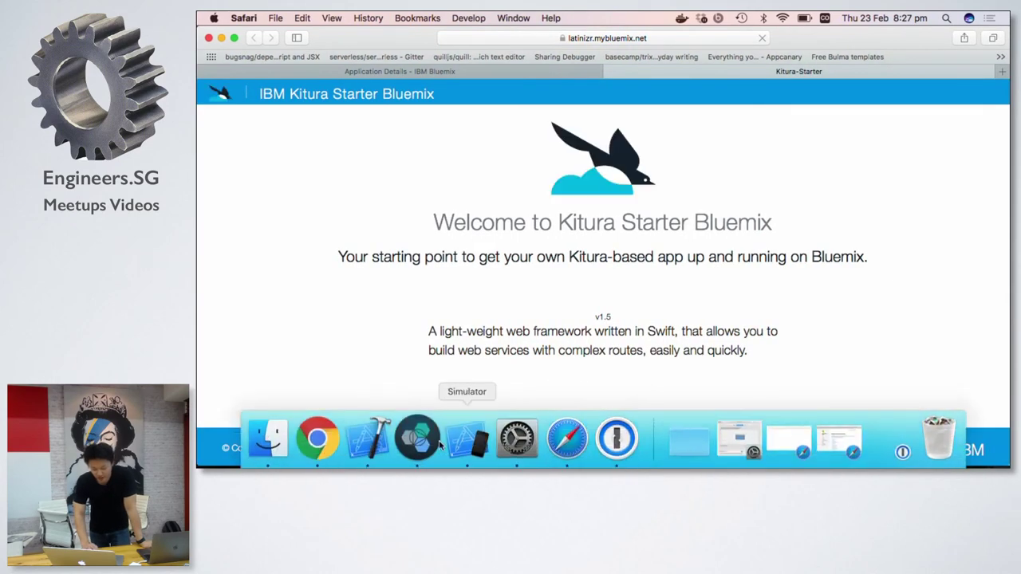
{"action": "left_click", "coordinate": [417, 438]}
{"action": "left_click", "coordinate": [586, 229]}
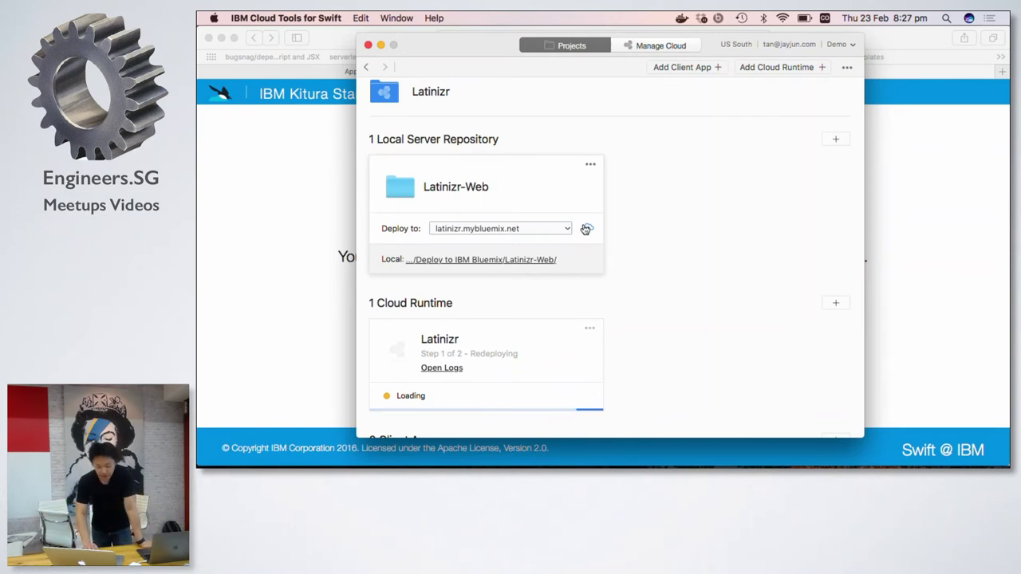
Follow the redeployment progress of the Latinizr cloud runtime in its logs.
{"action": "left_click", "coordinate": [439, 368]}
{"action": "left_click_drag", "start_coordinate": [569, 121], "coordinate": [564, 85]}
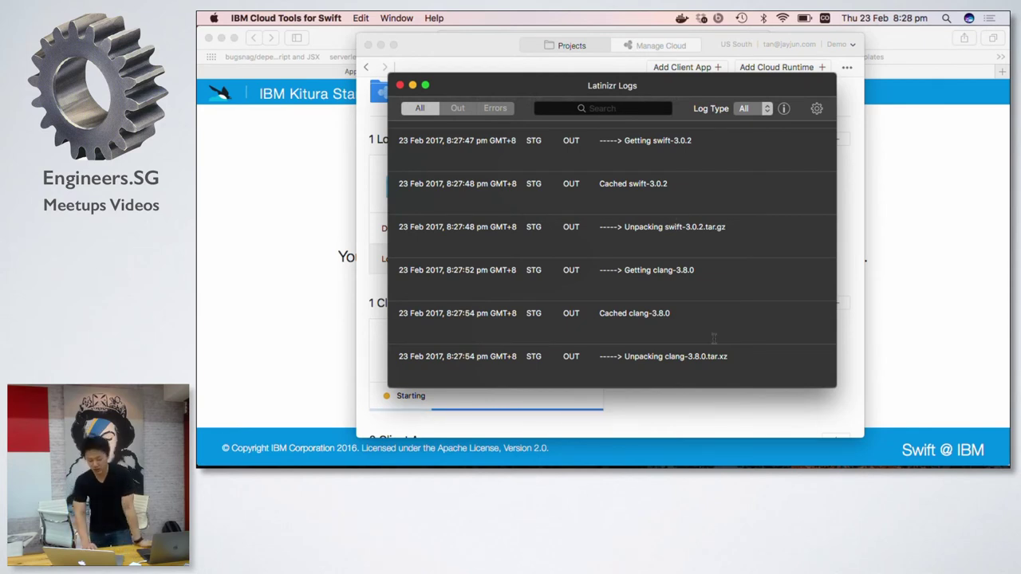
{"action": "left_click", "coordinate": [697, 422]}
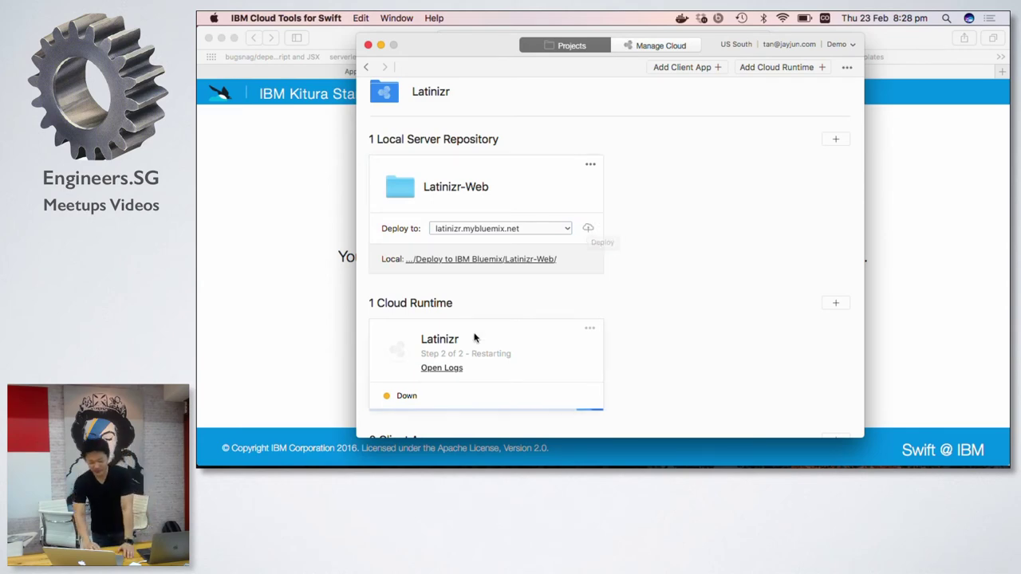
{"action": "left_click", "coordinate": [442, 368]}
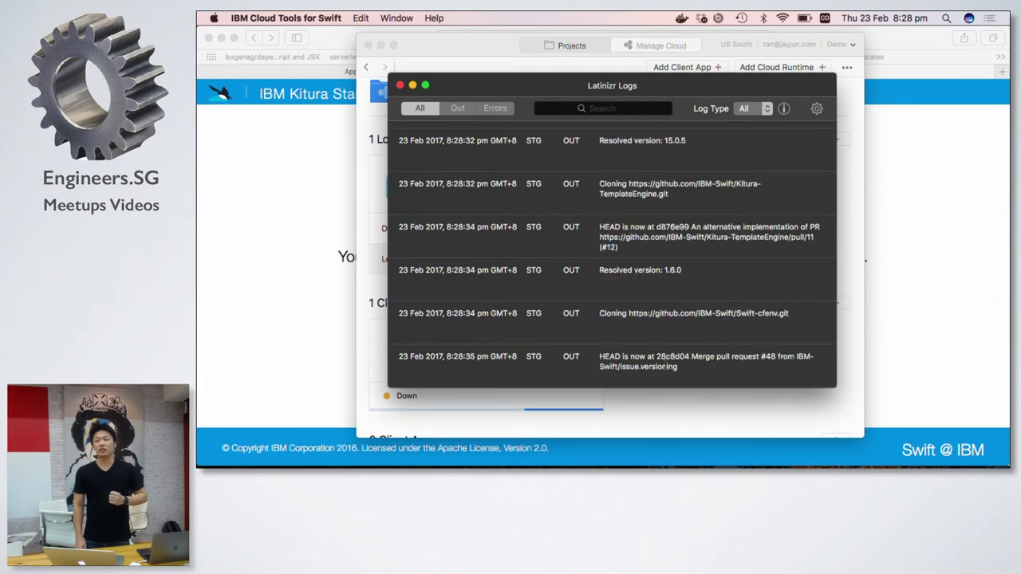
Switch to Safari and show the Latinizr application details in the Bluemix console.
{"action": "key", "text": "super+Tab"}
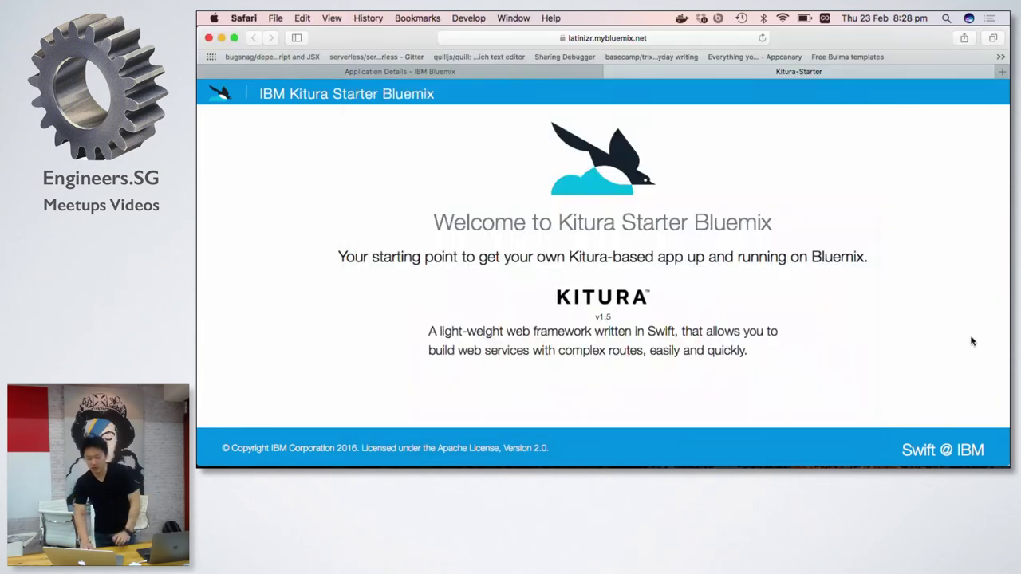
{"action": "left_click", "coordinate": [547, 67]}
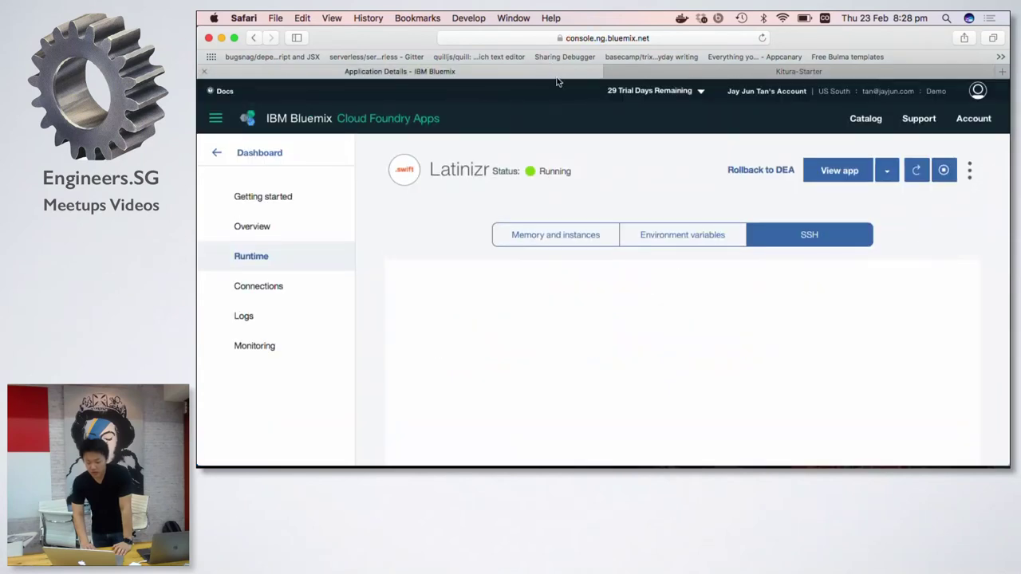